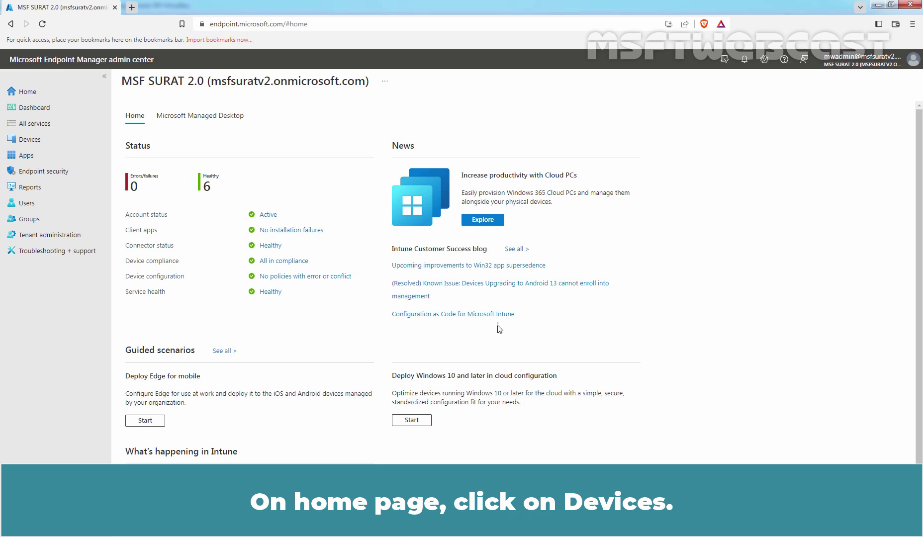
Step: Start a new configuration profile for Windows 10 and later using the Settings catalog profile type
click(39, 146)
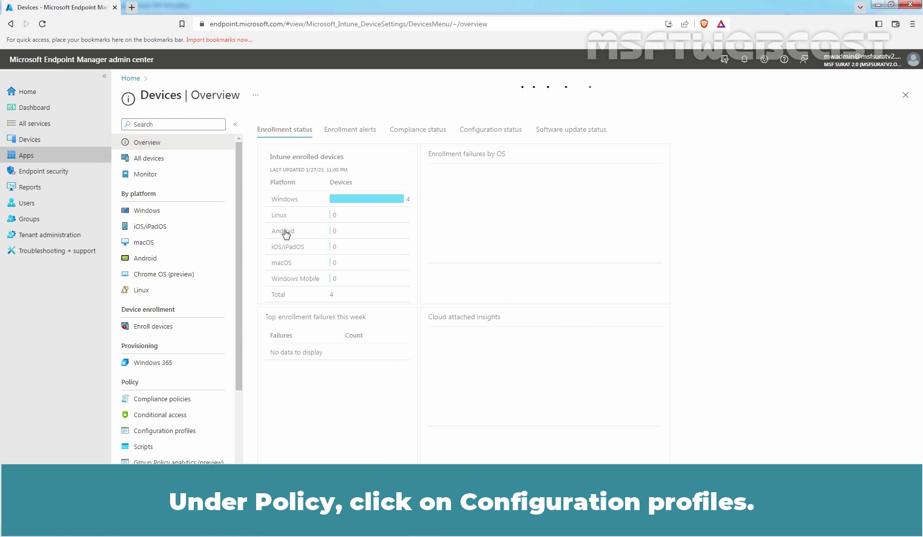
click(164, 430)
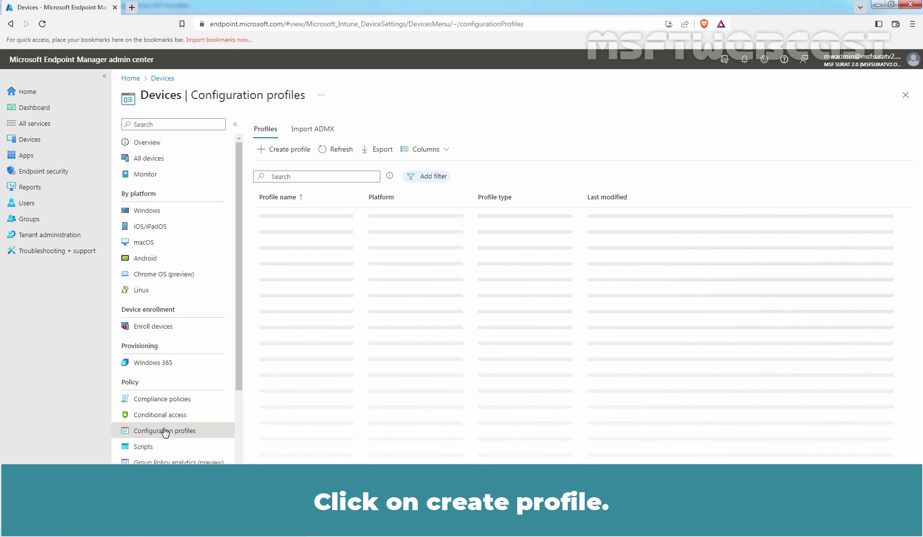
click(284, 151)
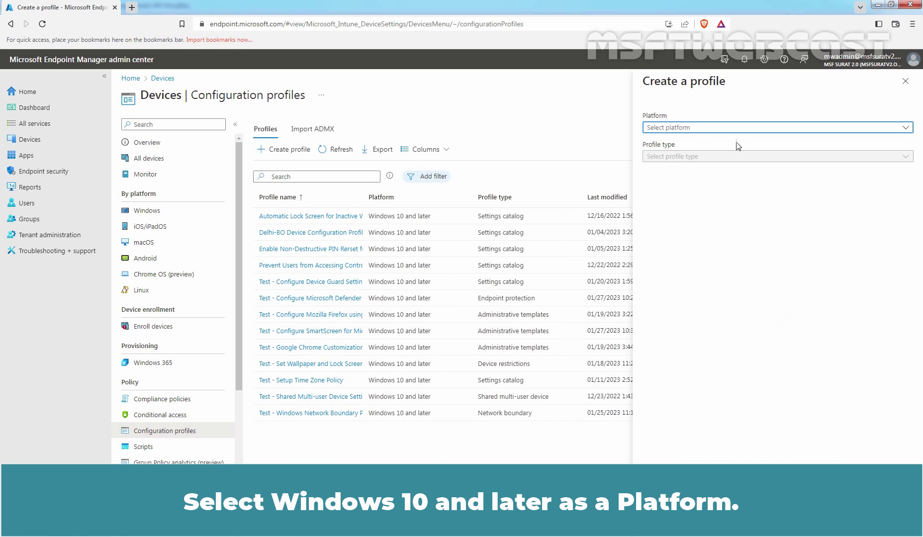
click(682, 130)
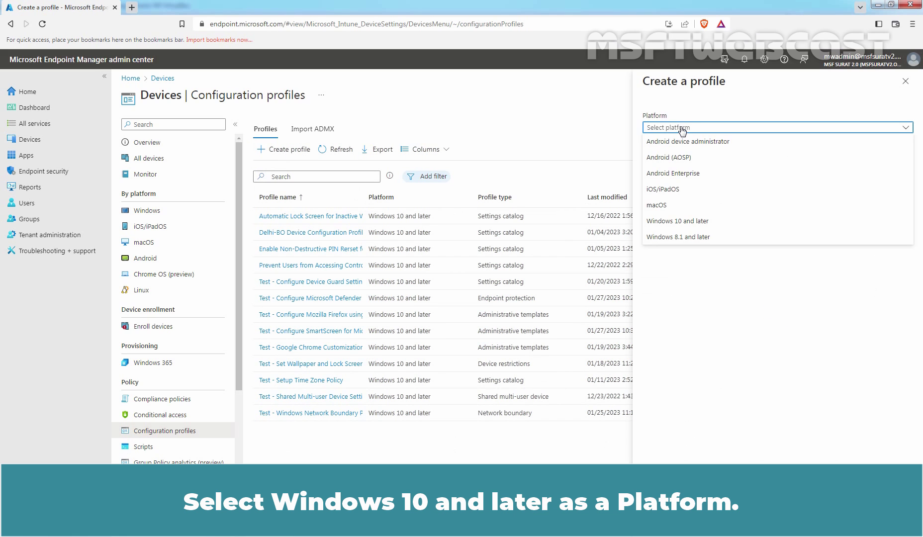
click(679, 222)
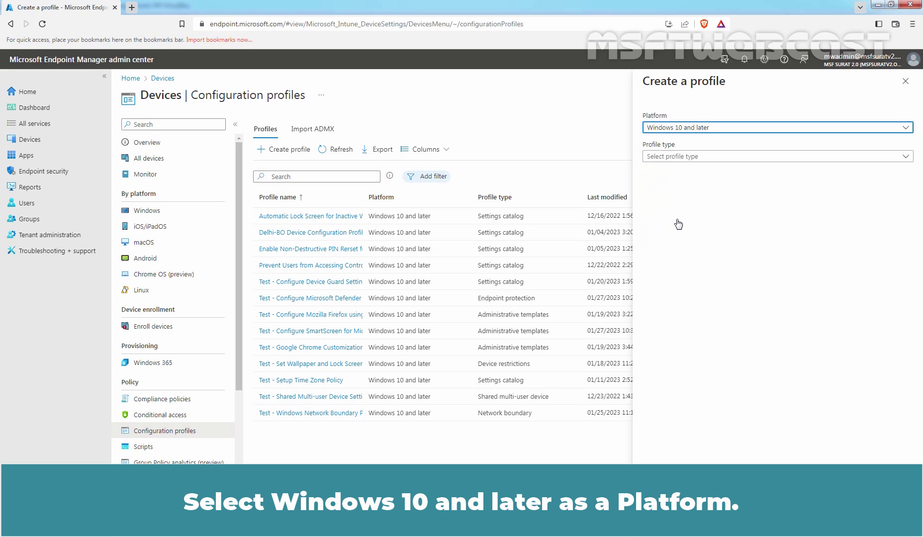
click(666, 159)
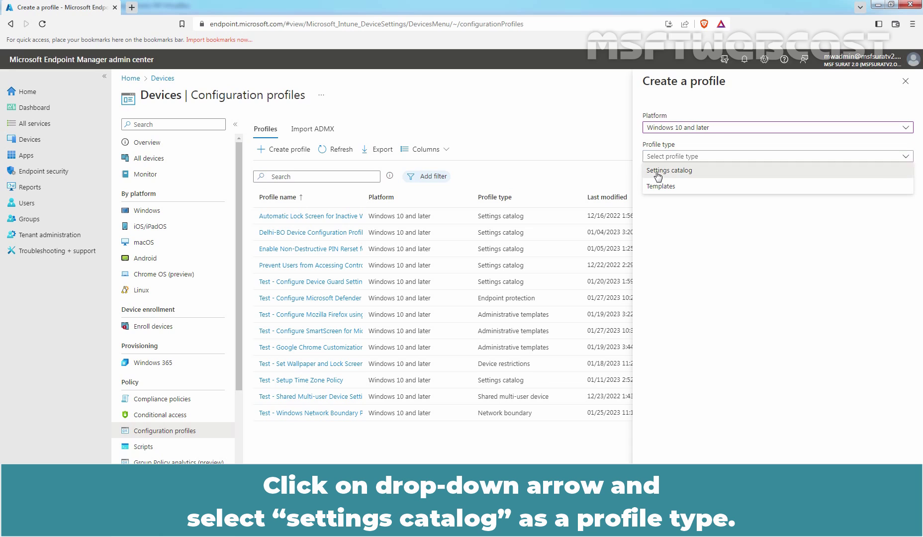
click(658, 174)
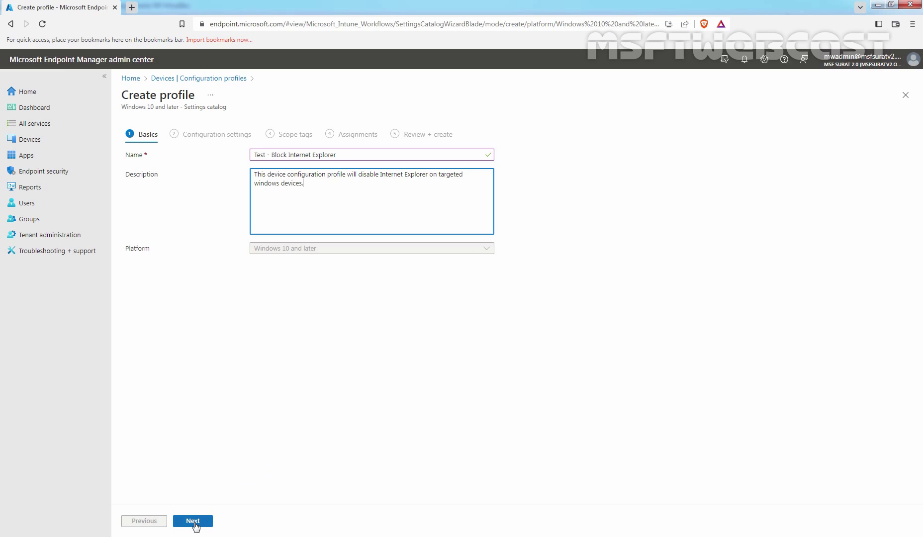
Step: Advance the profile wizard from Basics to the Configuration settings step
click(193, 522)
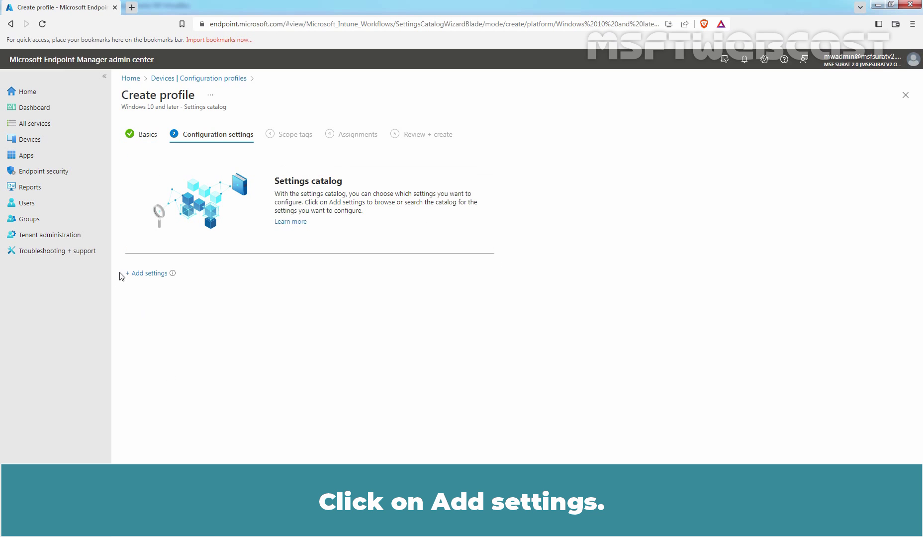
Step: Search 'disable internet explorer' and add Disable Internet Explorer 11 as a standalone browser to the profile
click(154, 275)
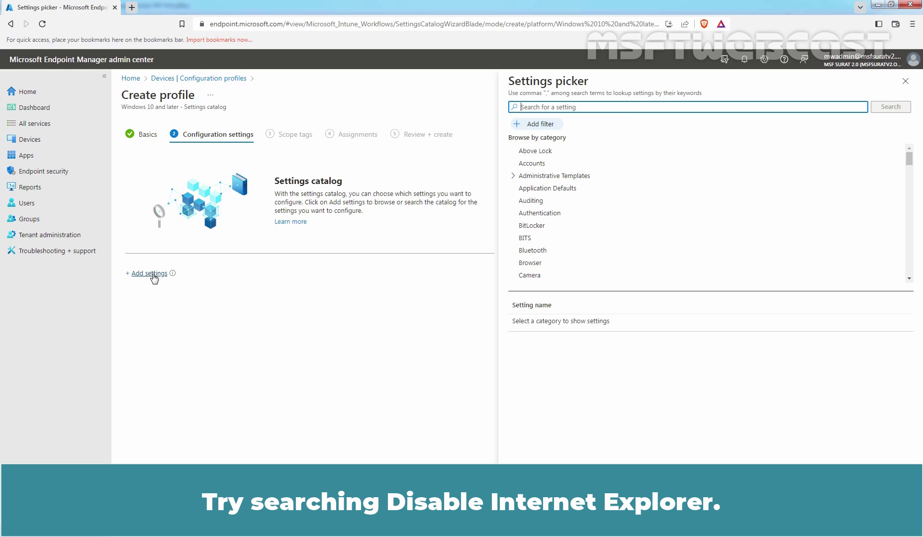
click(610, 106)
text(disable internet explorer)
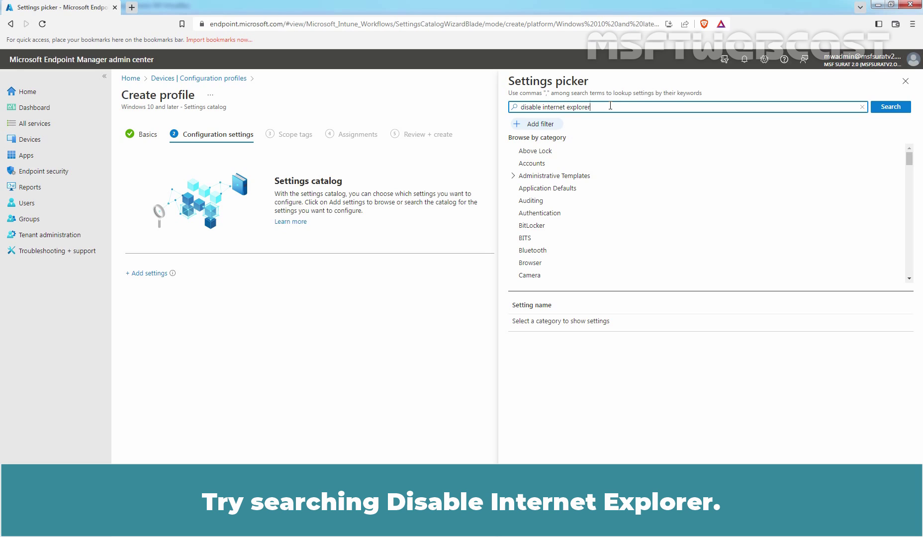
click(891, 109)
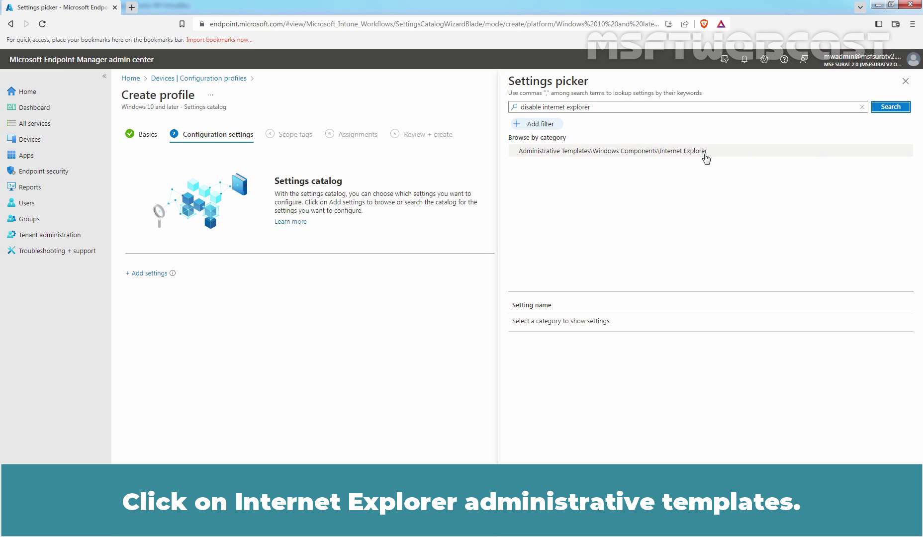
click(569, 151)
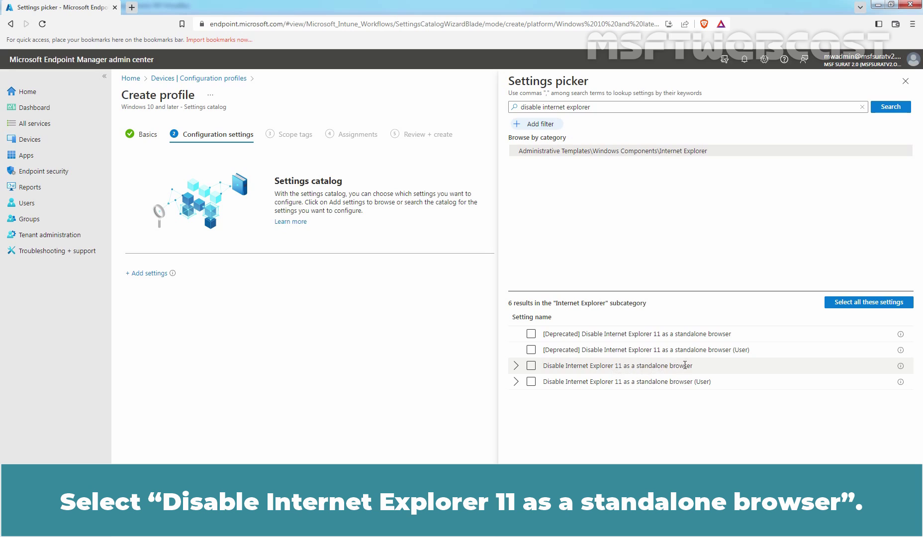
click(531, 367)
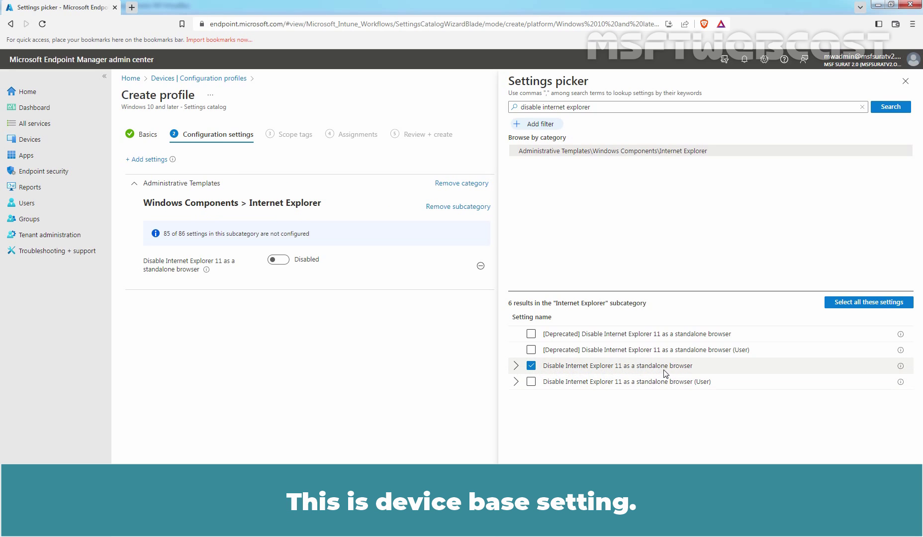
click(547, 107)
Step: Search 'internet explorer integration' and add Configure Internet Explorer integration from the Microsoft Edge category
drag(542, 107, 483, 106)
key(BackSpace)
text(integration)
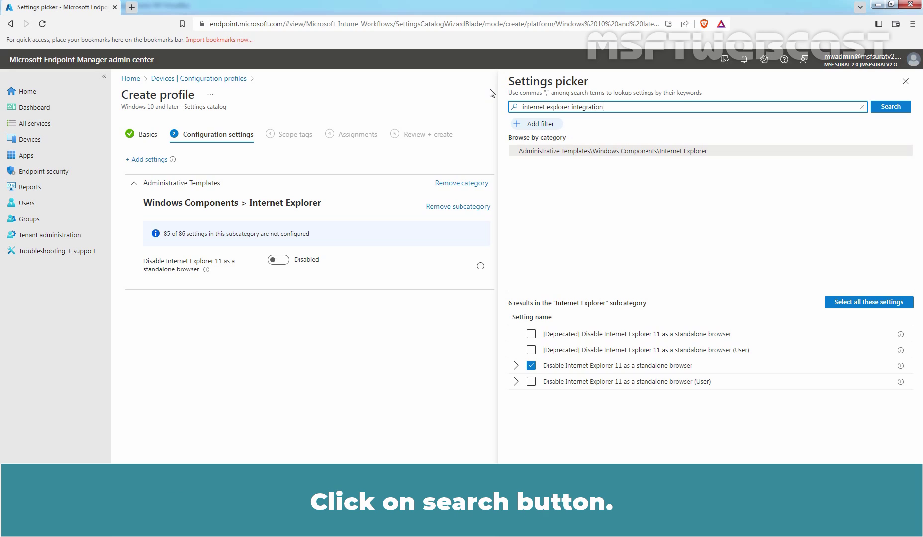
click(890, 108)
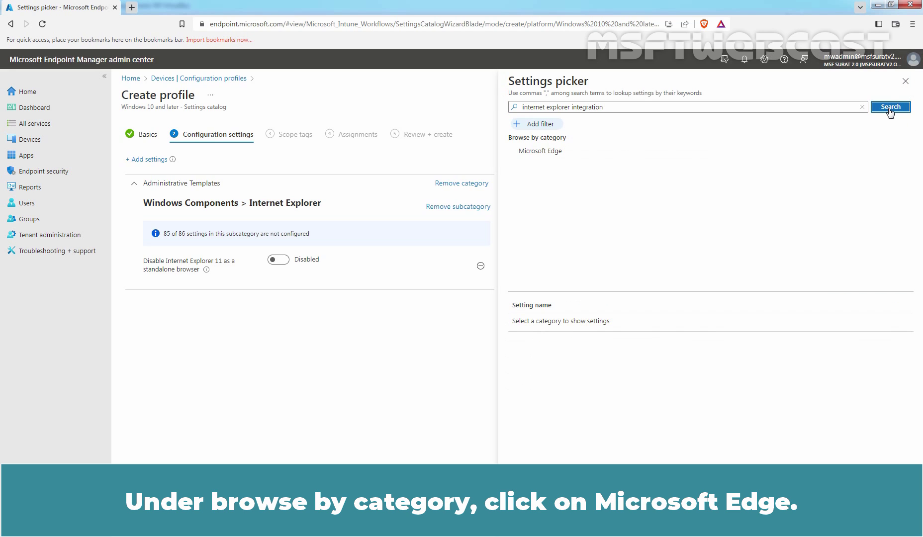
click(537, 154)
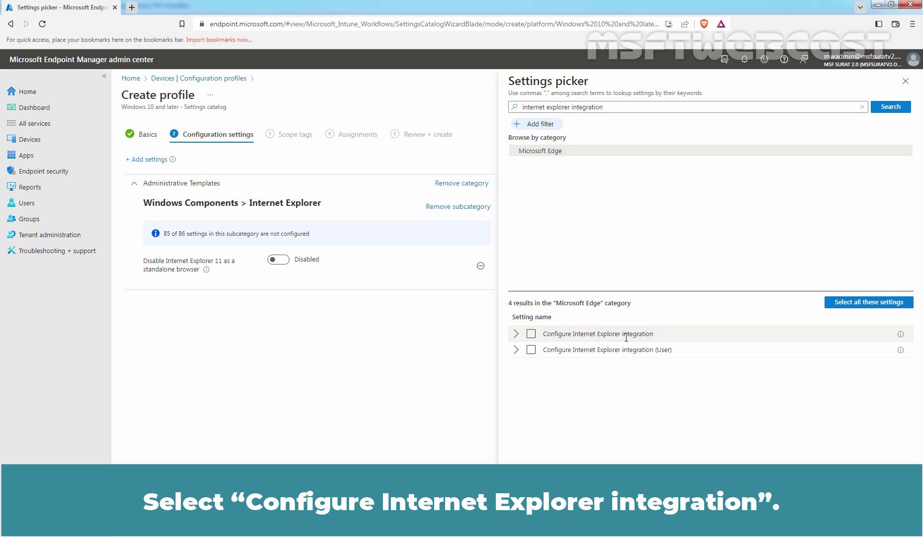
click(531, 334)
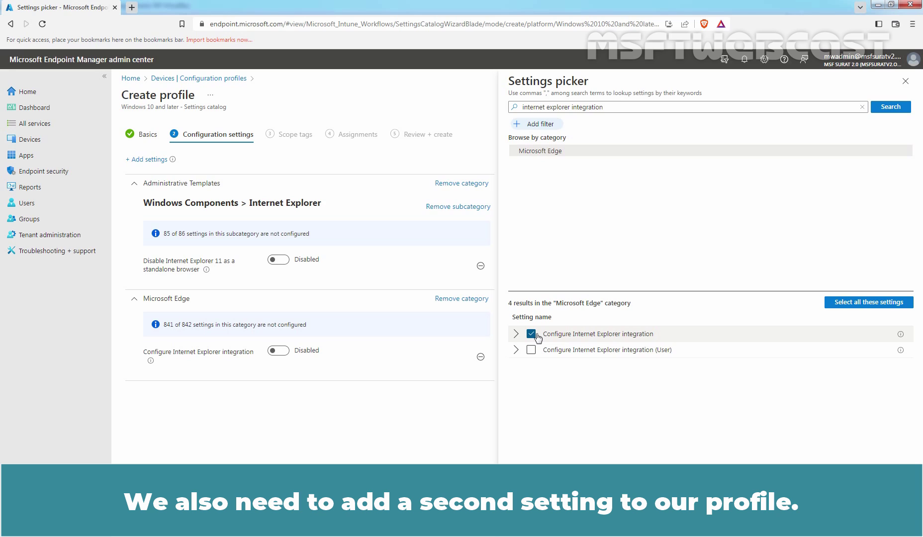
Step: Search 'enterprise mode site' and add Configure the Enterprise Mode Site List from Microsoft Edge
click(629, 109)
key(ctrl+a)
text(enterprise m)
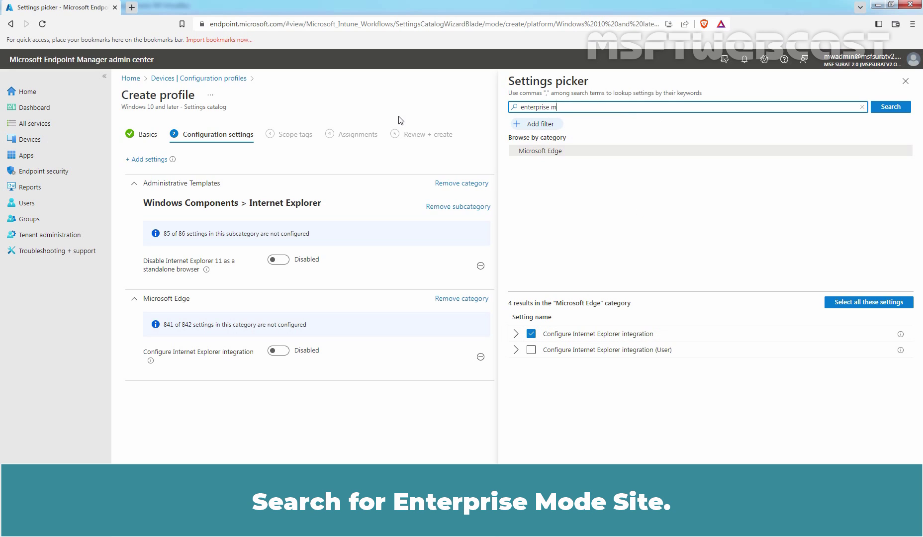
text(ode site)
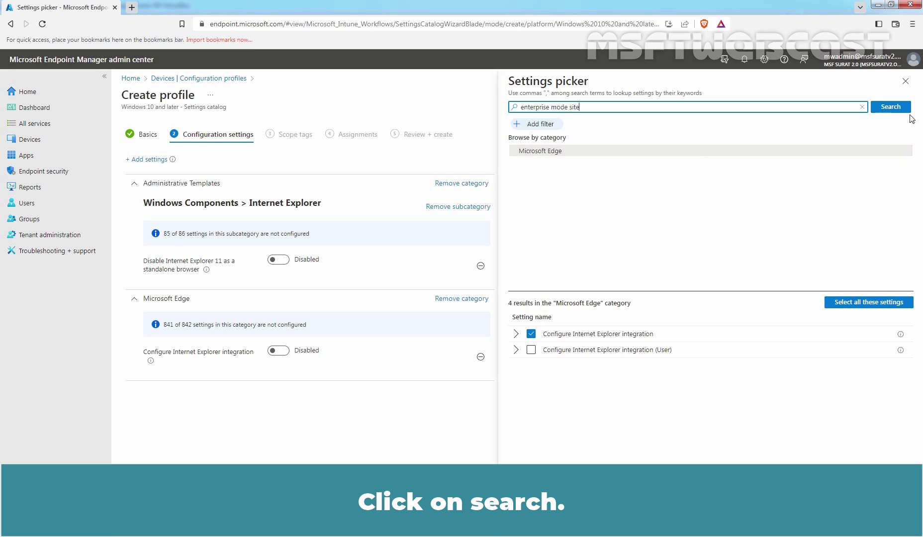
click(890, 108)
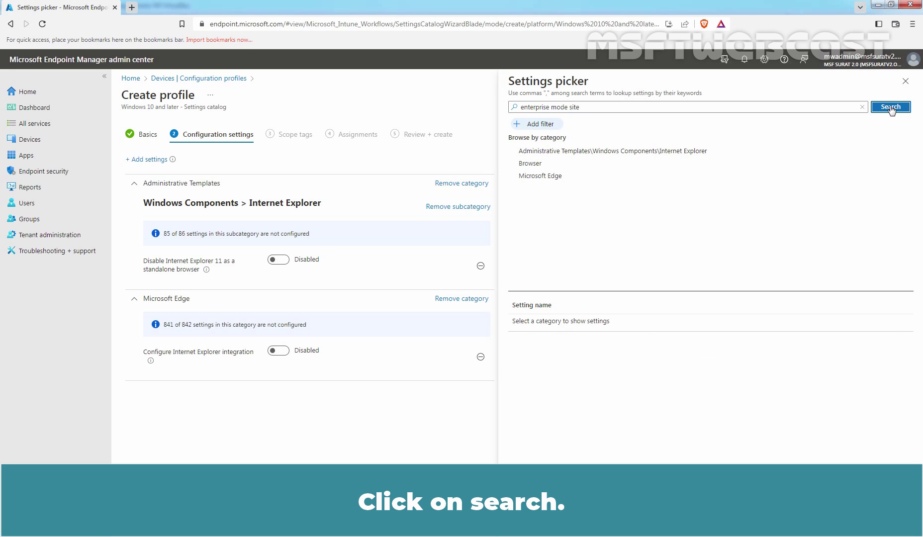
click(541, 178)
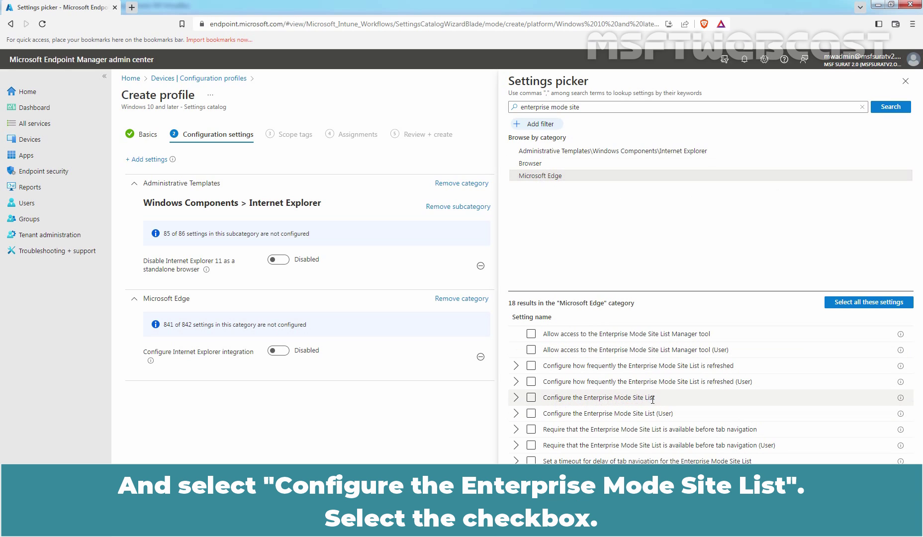
click(531, 398)
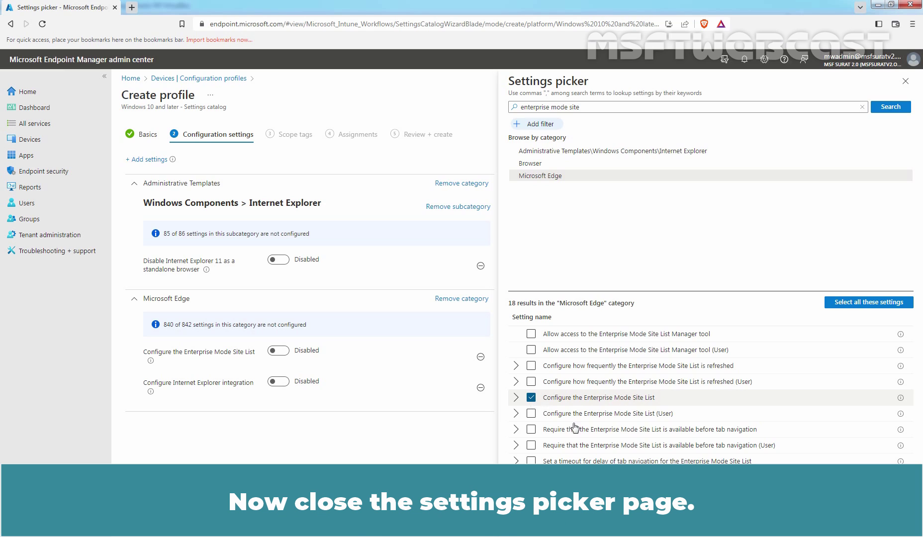
Step: Enable Disable Internet Explorer 11 as a standalone browser, keeping the notification on Never
click(905, 81)
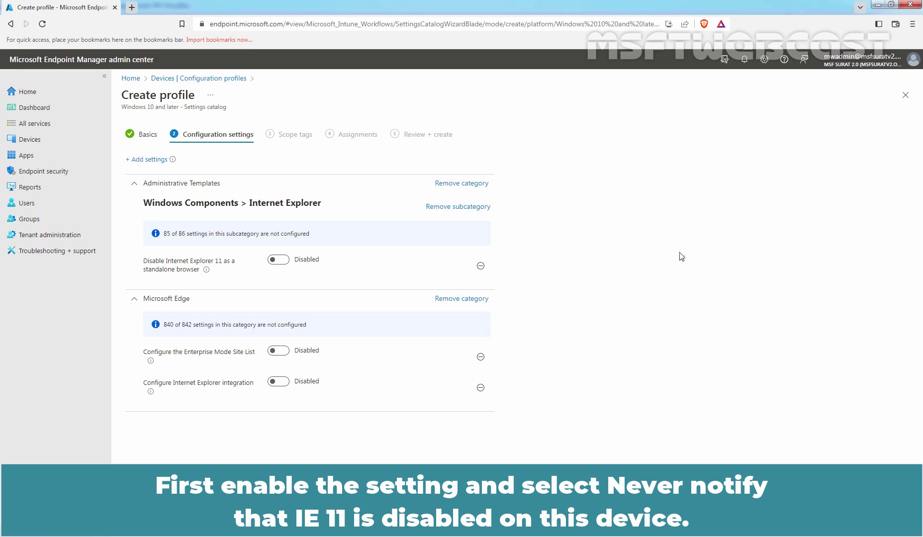
click(281, 260)
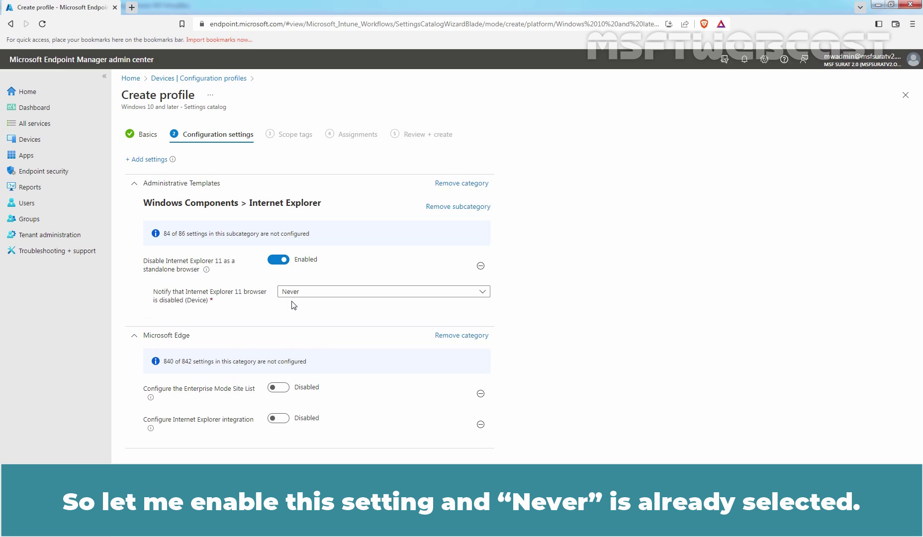
click(329, 292)
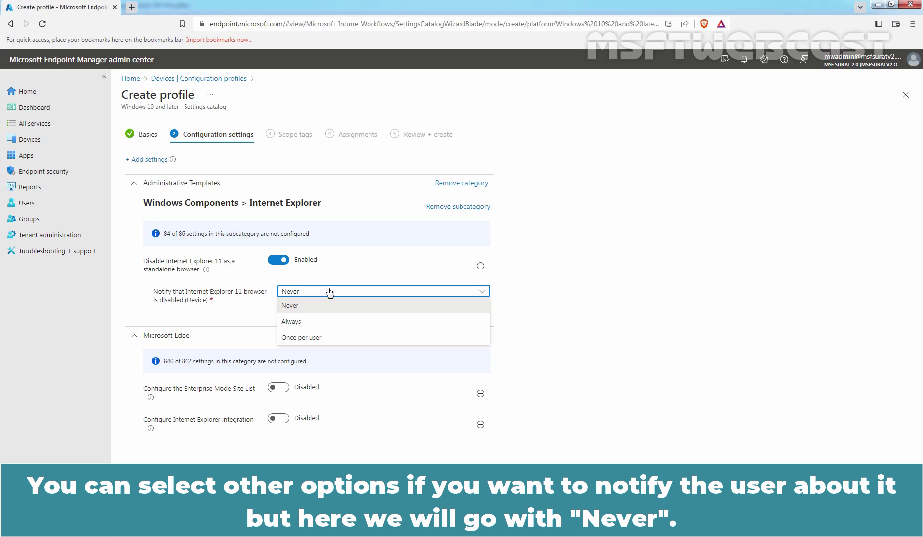
click(329, 294)
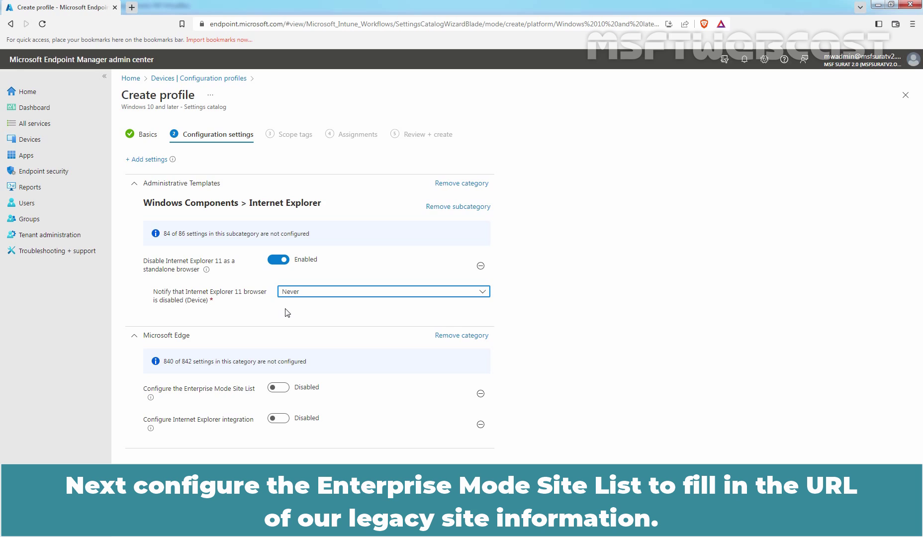
click(281, 388)
click(290, 418)
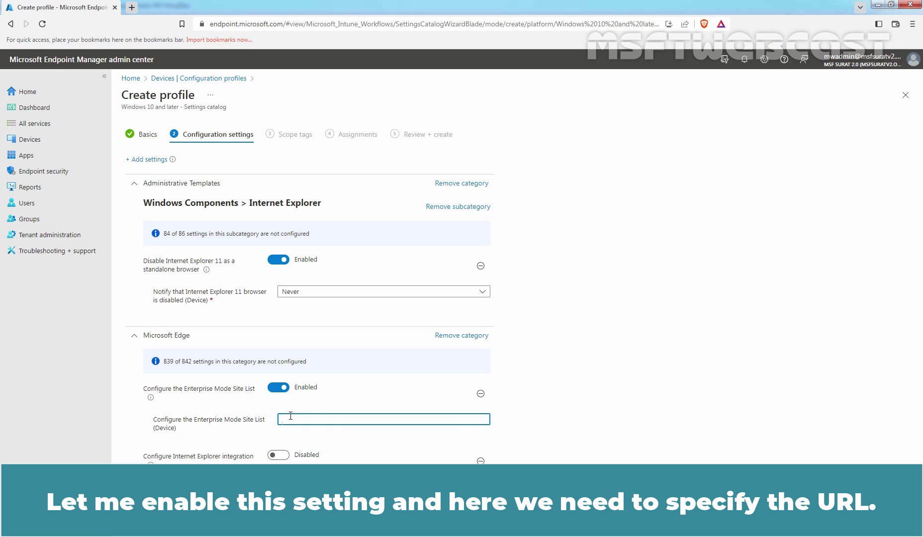
text(https://msftwebcast.com/intune/sites.xml)
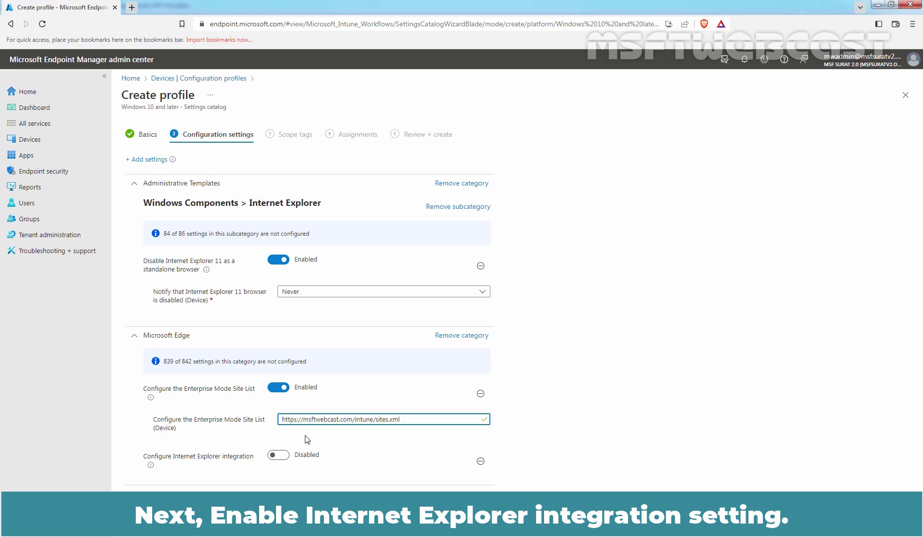
click(279, 456)
scroll(375, 450, down, 1)
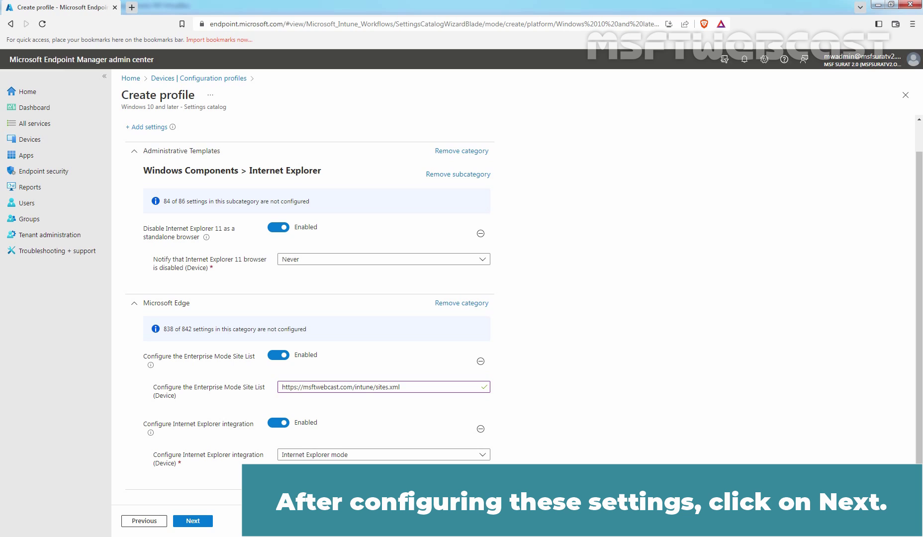
Step: Keep the Default scope tag and move on to the Assignments step
click(199, 521)
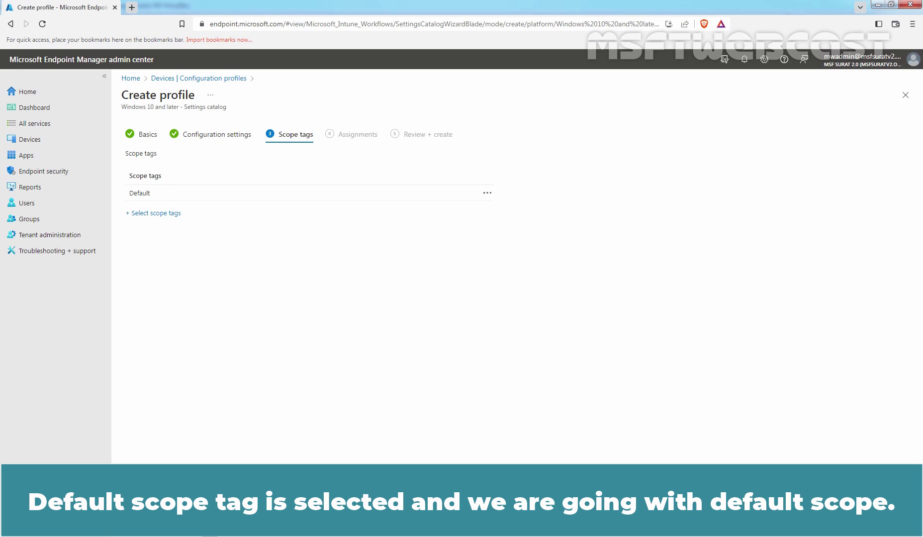
click(199, 521)
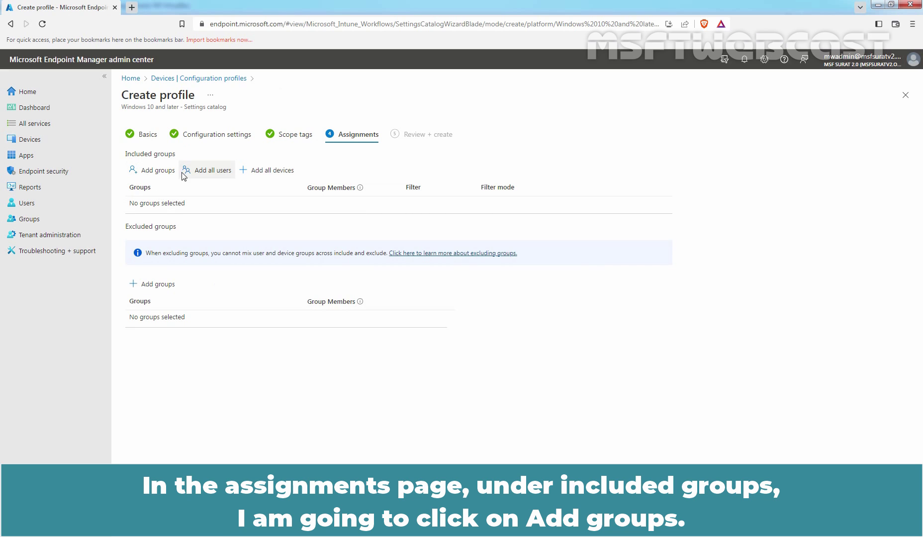
Step: Include the Test_Client02 group in the assignment and proceed to Review + create
click(153, 173)
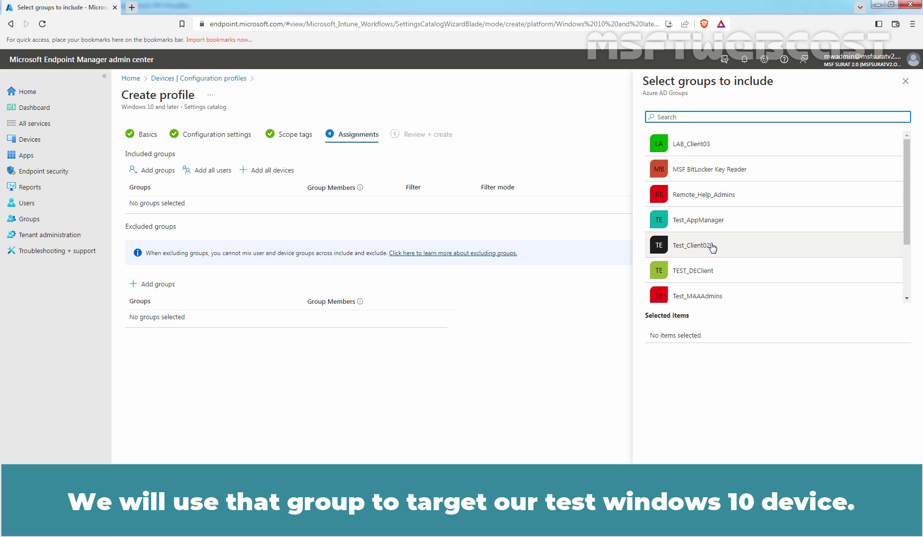
click(713, 247)
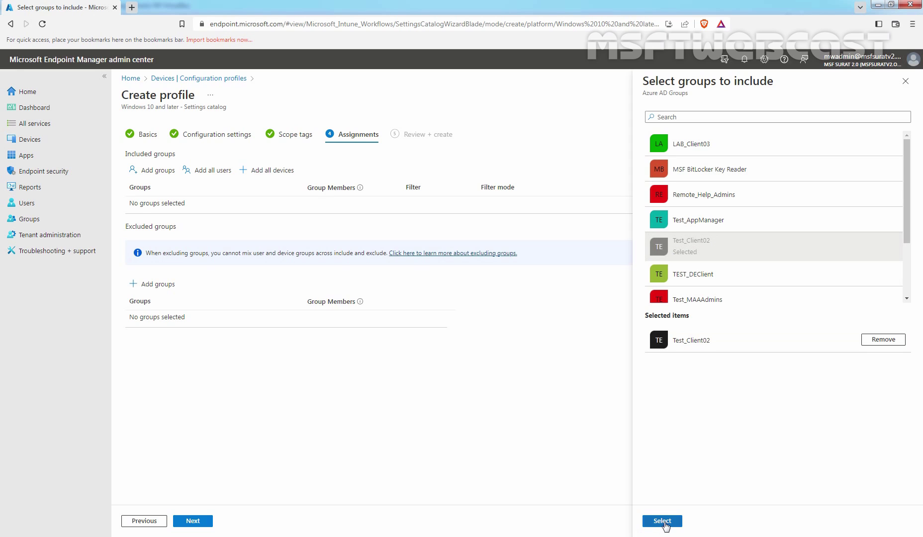
click(663, 522)
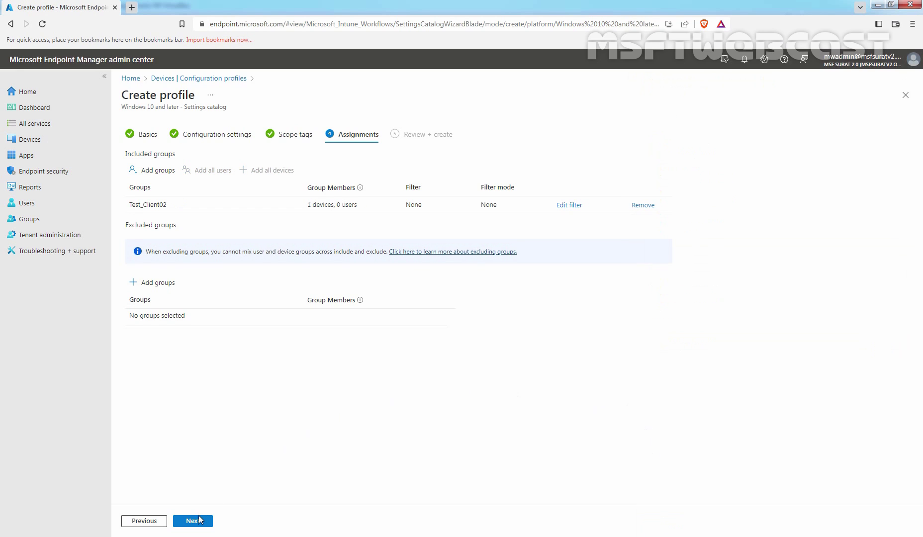
click(194, 521)
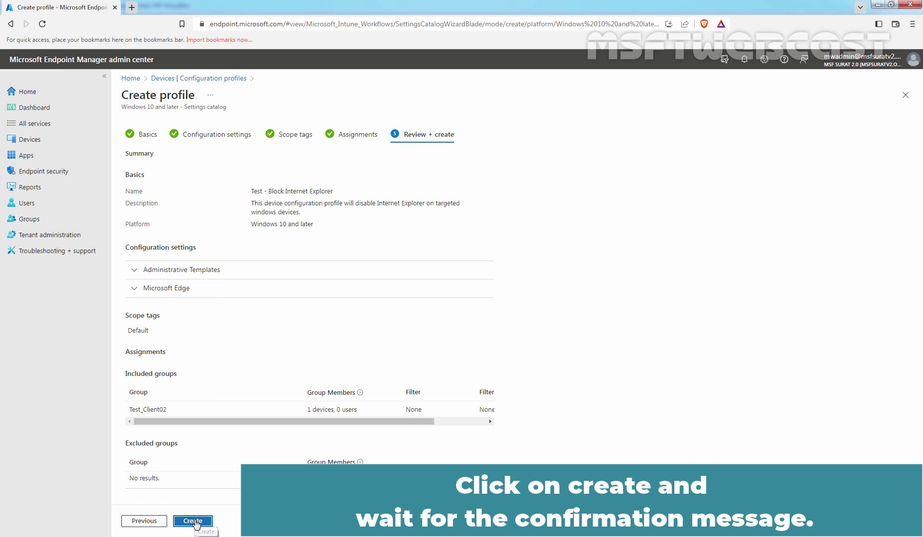
Step: Create the Test - Block Internet Explorer configuration profile
click(194, 522)
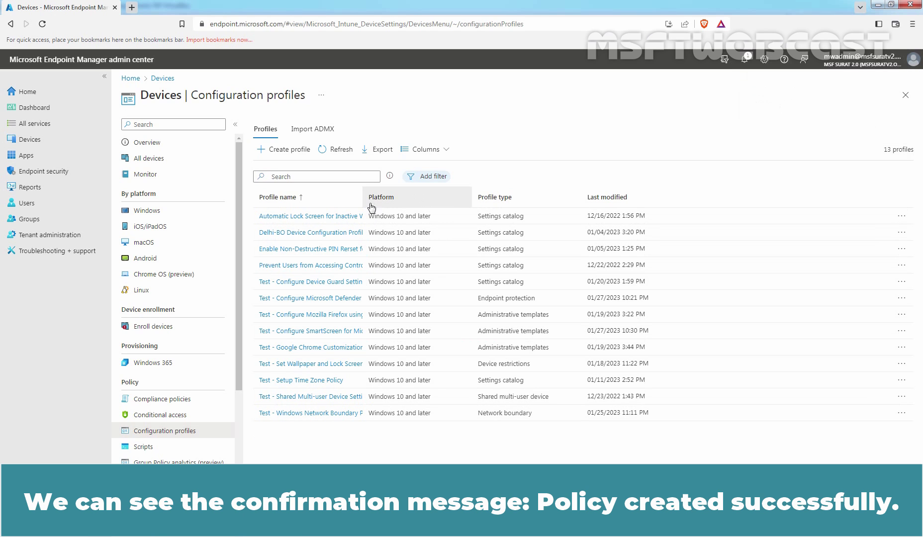
Step: Widen the Profile name column and refresh the list to show all 14 profiles
drag(365, 200, 476, 199)
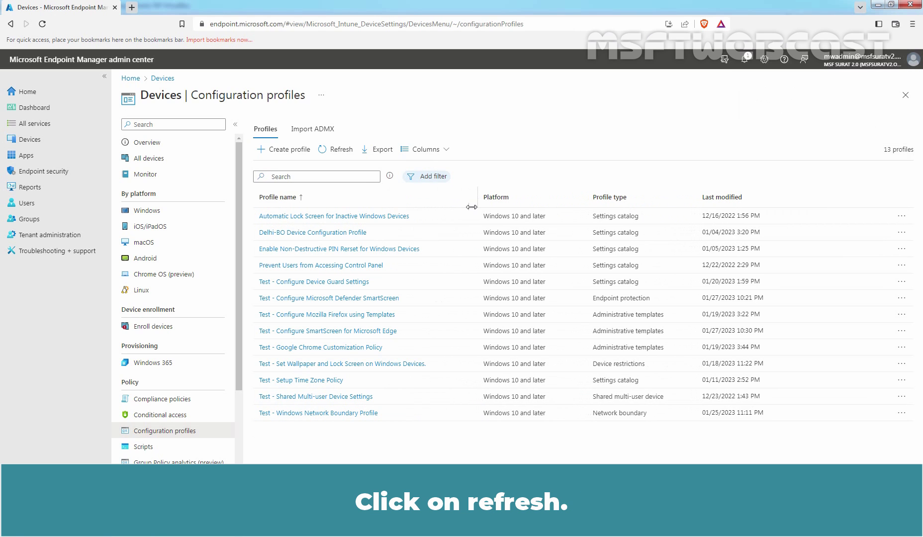
click(339, 150)
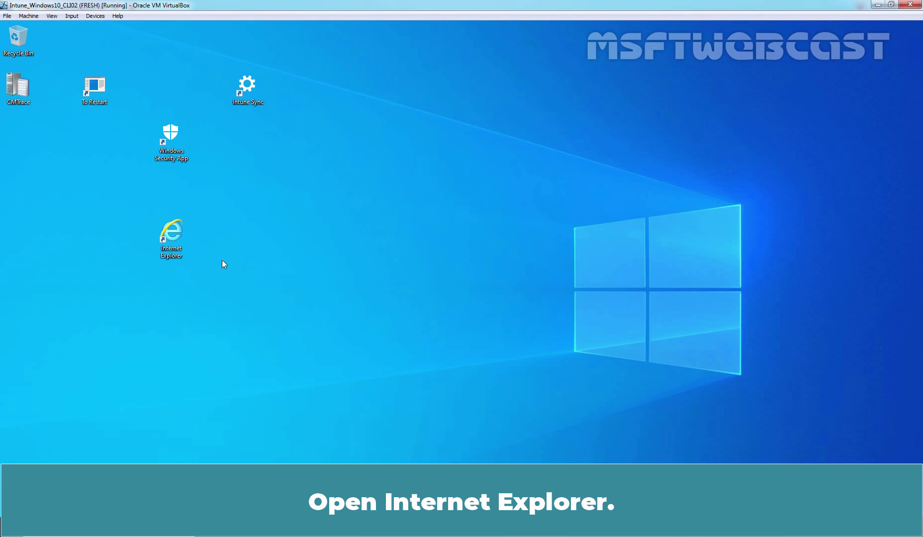
Step: Launch Internet Explorer on the Windows 10 guest; it still loads microsoft.com normally
double_click(175, 243)
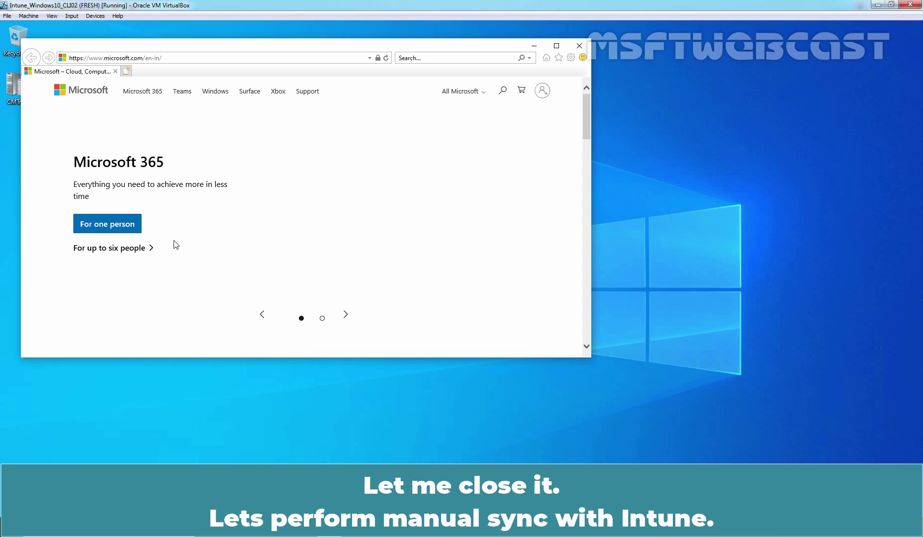
Step: Close Internet Explorer and run a manual sync from the work account's management Info page
click(580, 46)
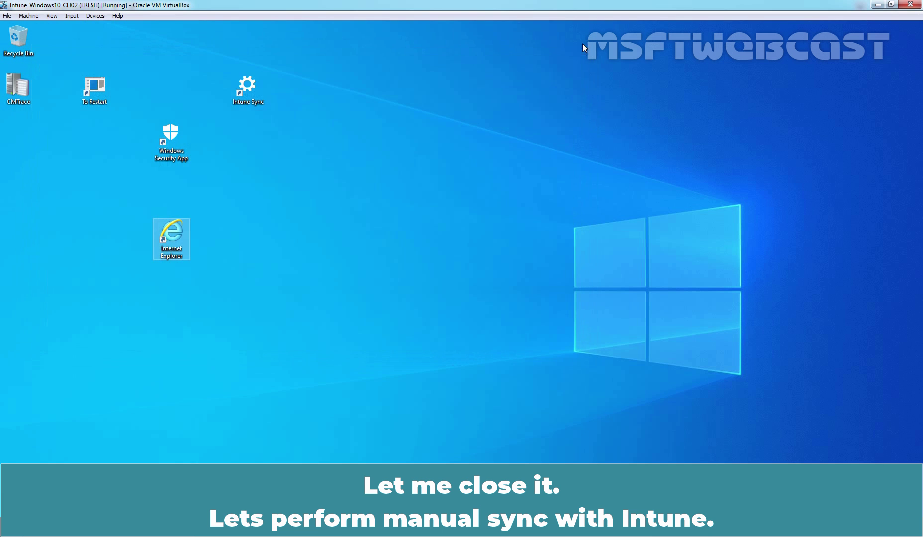
double_click(235, 89)
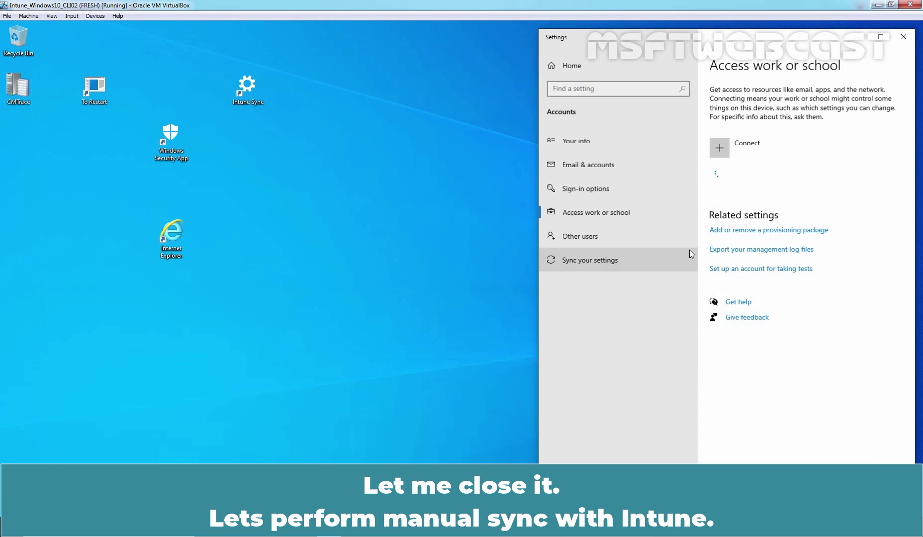
click(814, 175)
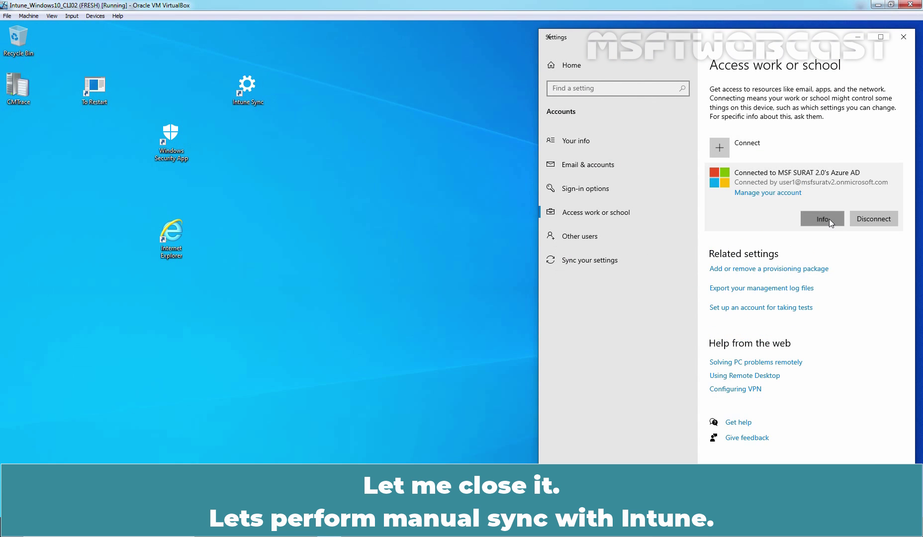
click(830, 218)
scroll(690, 320, down, 3)
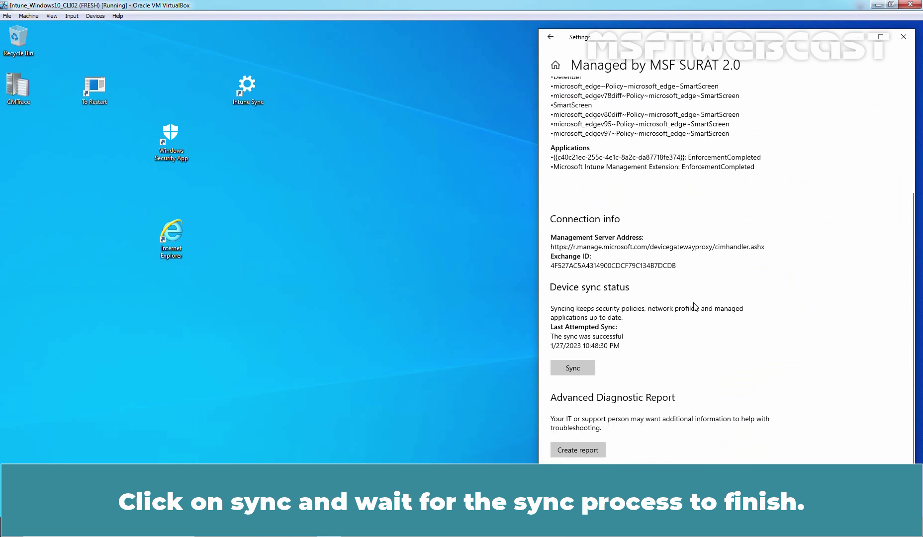
click(572, 368)
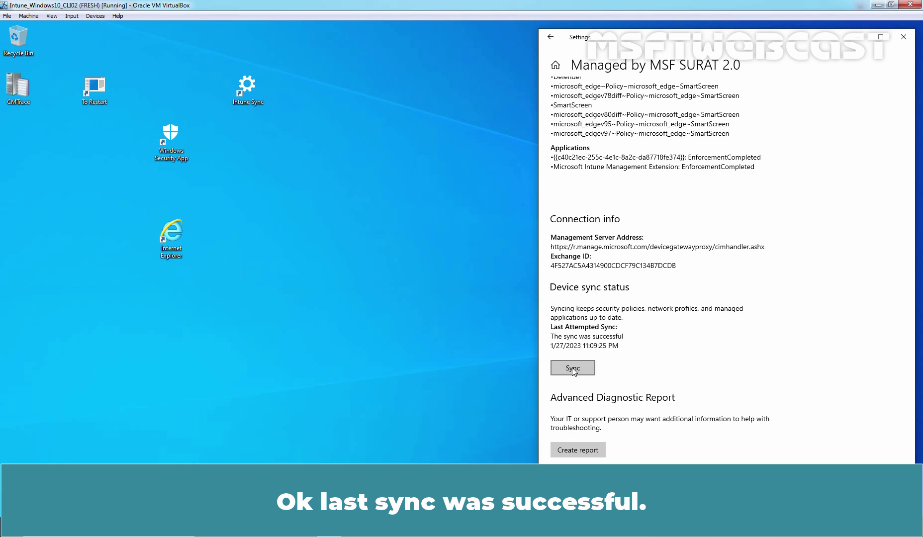
Step: Restart the Windows 10 guest, sign back in with the PIN, and launch the Intune Sync shortcut
click(904, 36)
double_click(94, 87)
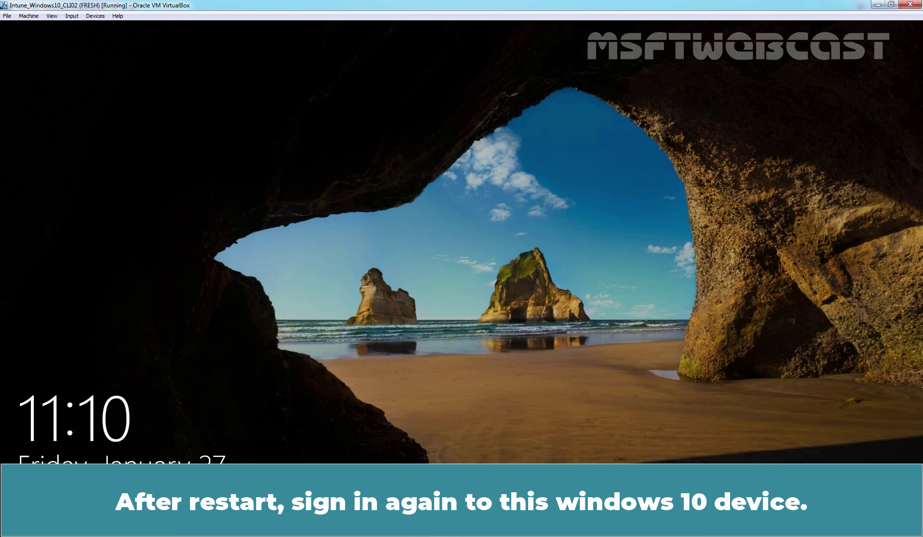
click(498, 303)
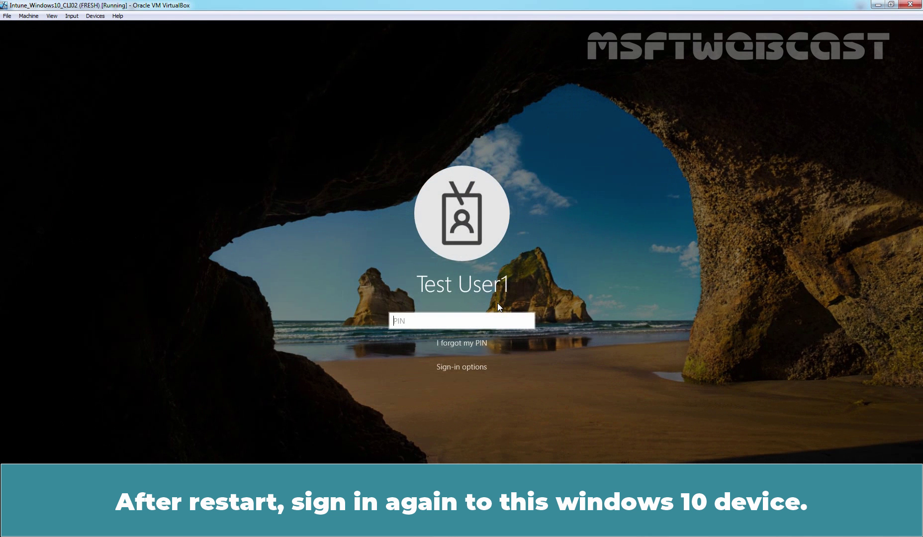
text(1234)
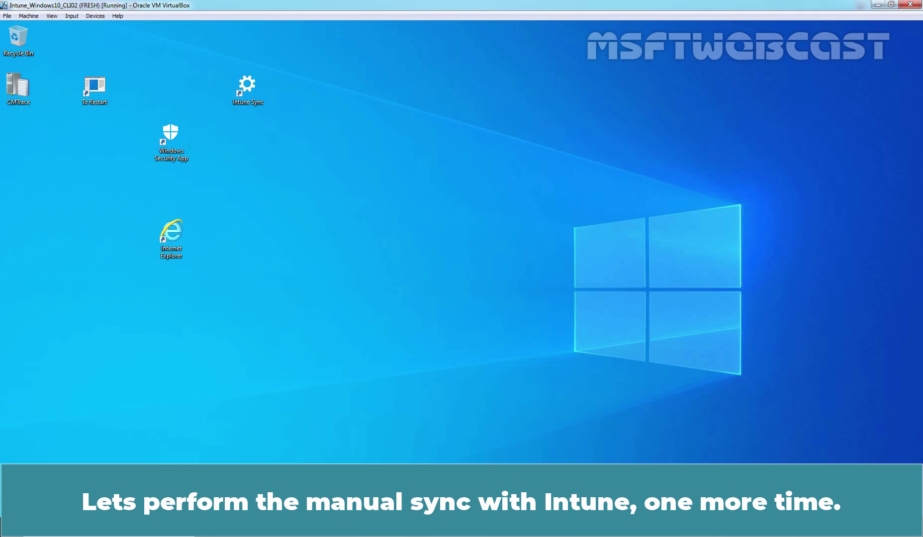
double_click(247, 86)
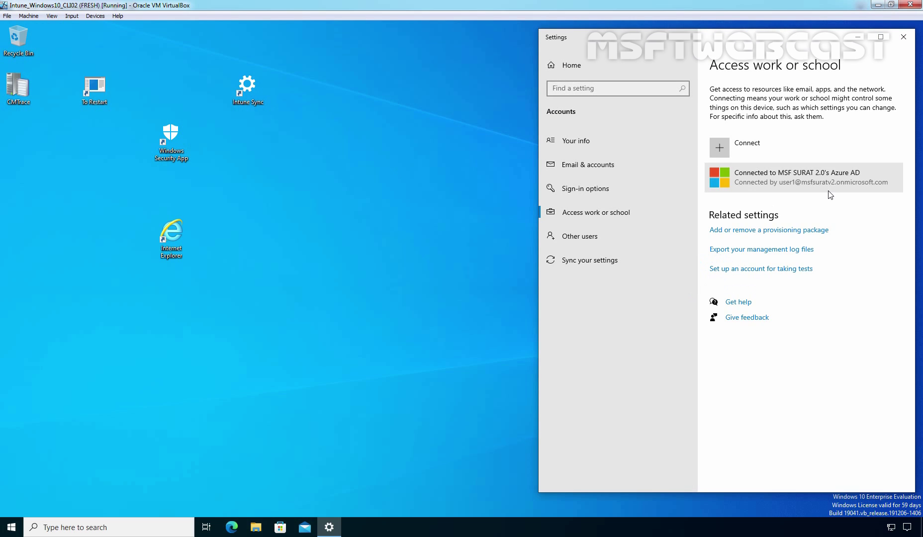
Step: Sync the Azure AD account again, confirm InternetExplorer is among managed policies, then minimize Settings
click(830, 193)
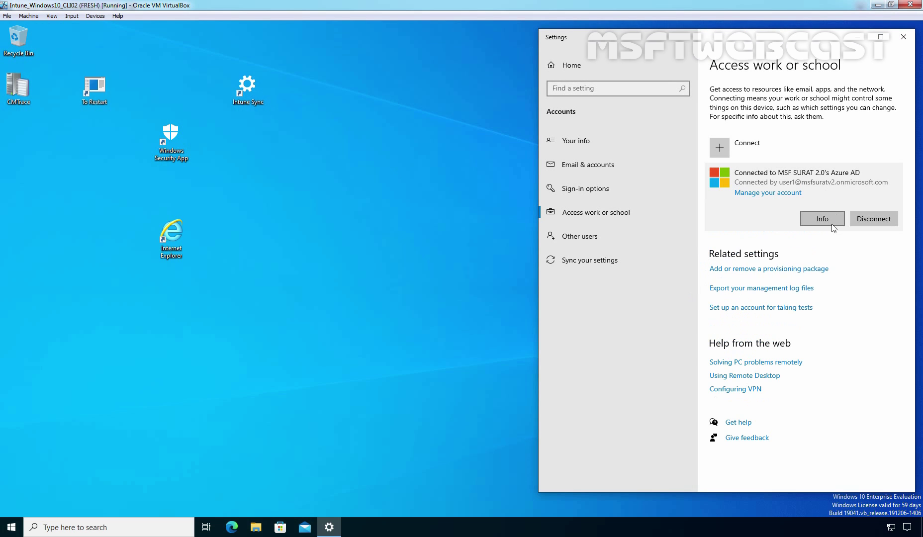
click(824, 218)
click(577, 368)
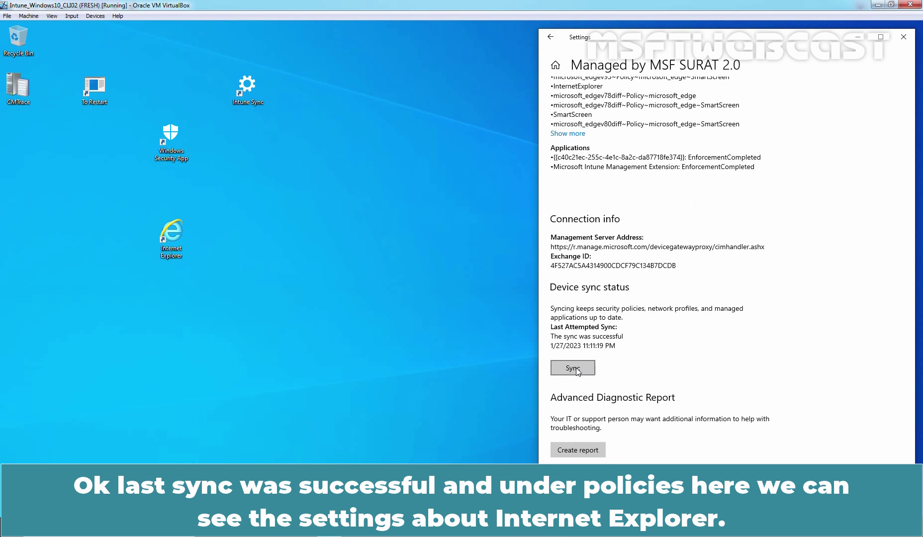
scroll(694, 330, up, 5)
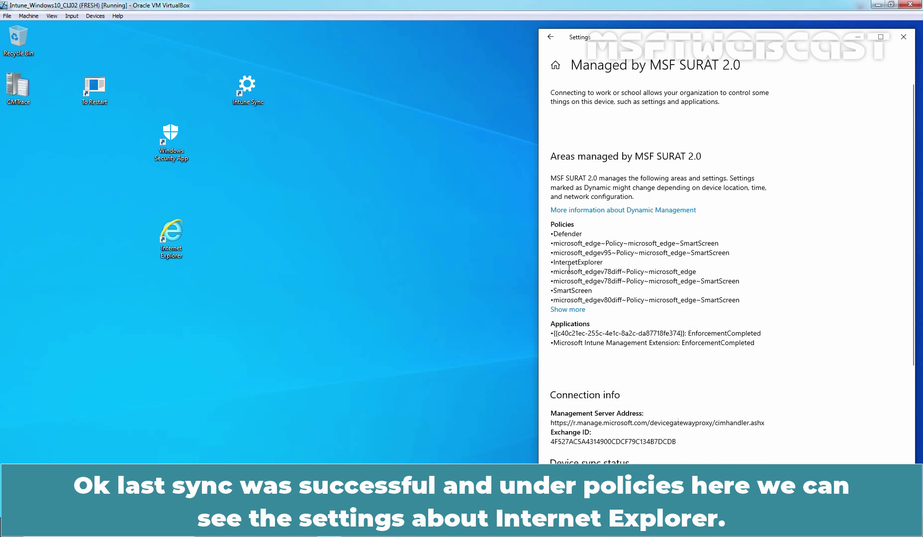
drag(553, 263, 597, 264)
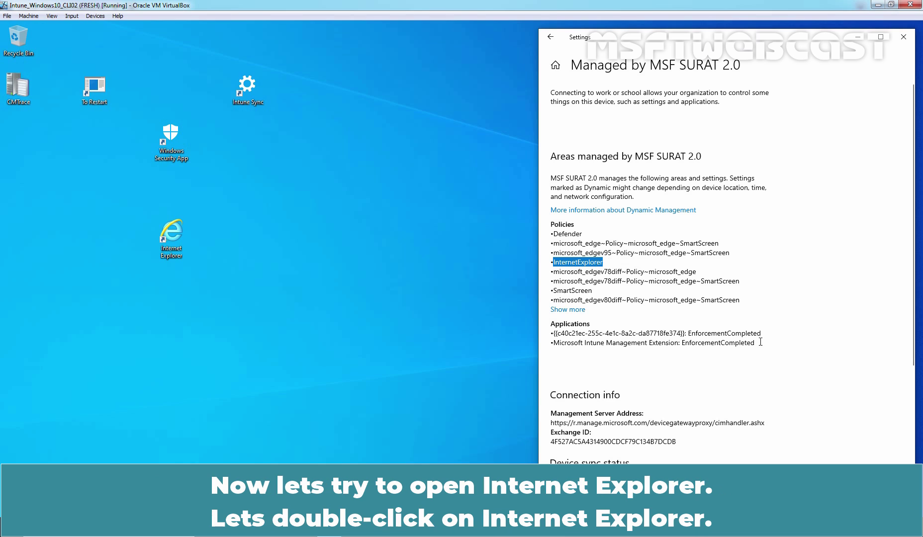
click(857, 37)
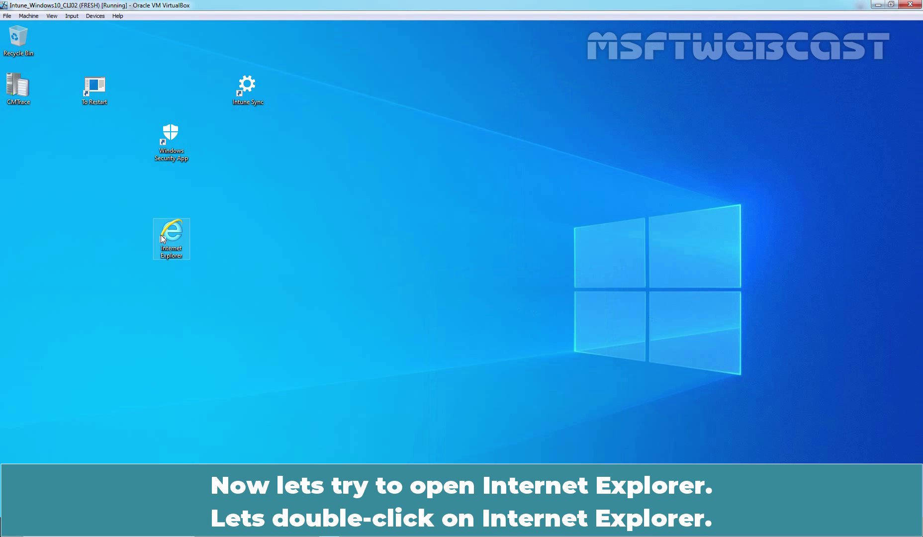
Step: Launch Internet Explorer from the desktop and confirm it redirects to Edge on microsoft.com
double_click(171, 236)
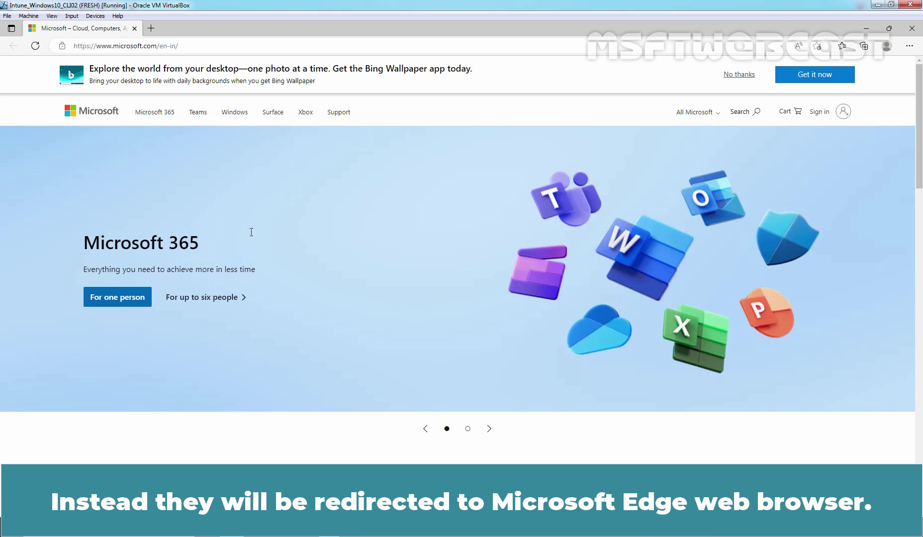
Step: Run iexplore from C:\Program Files\Internet Explorer and confirm it opens in Edge instead
click(864, 30)
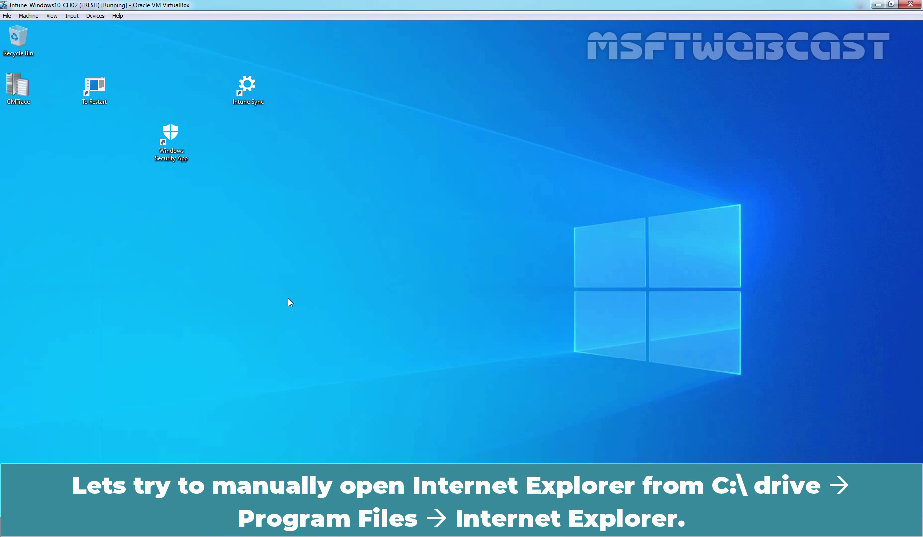
key(super+e)
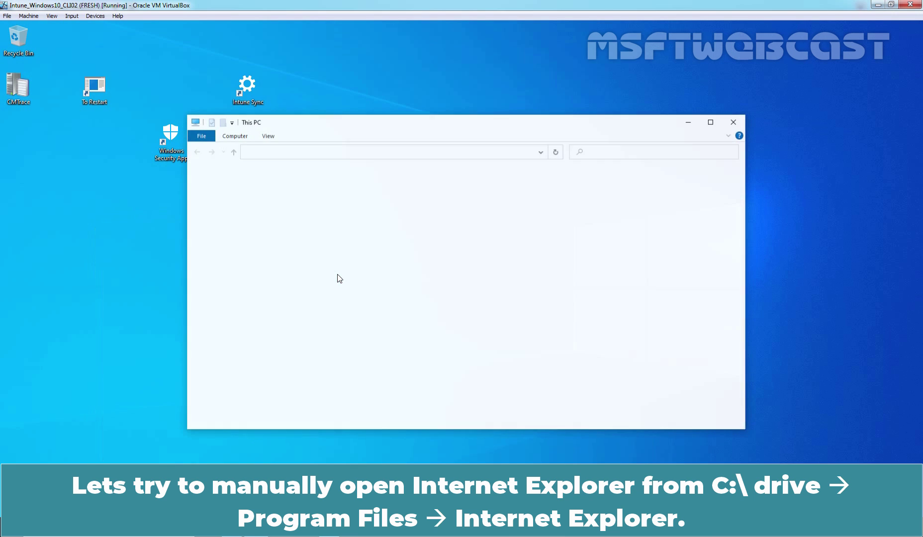
double_click(331, 289)
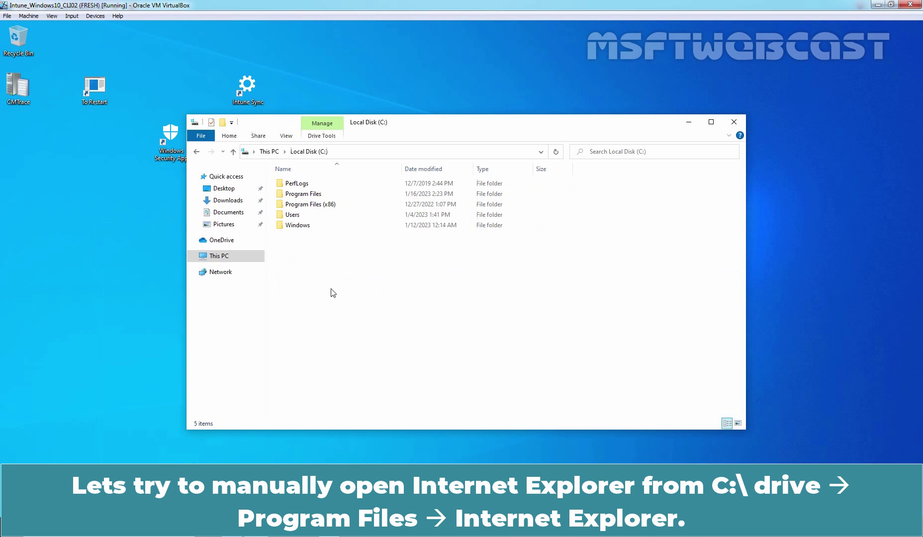
double_click(312, 194)
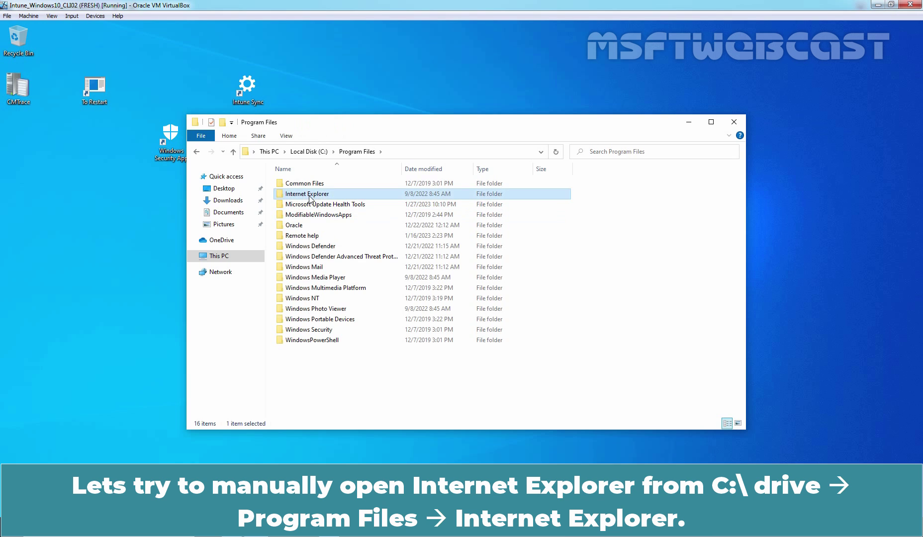
double_click(313, 195)
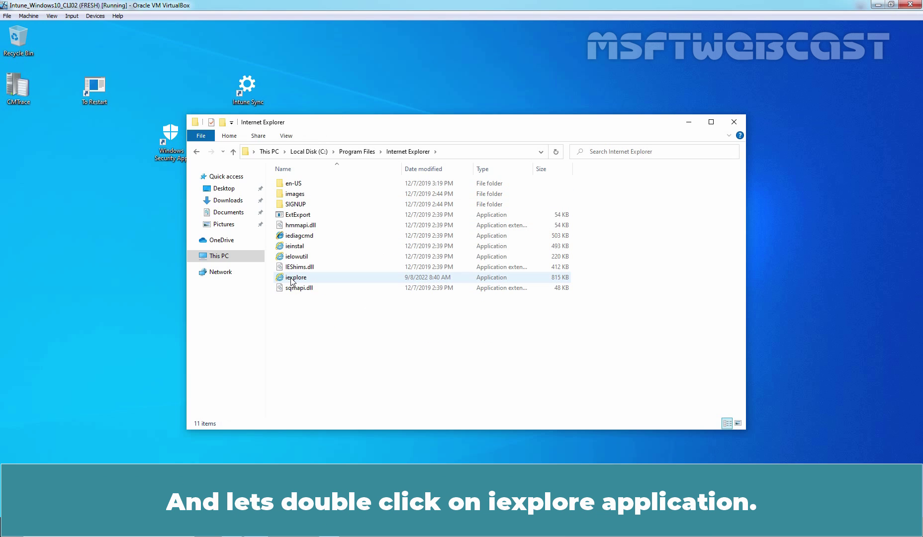
double_click(295, 278)
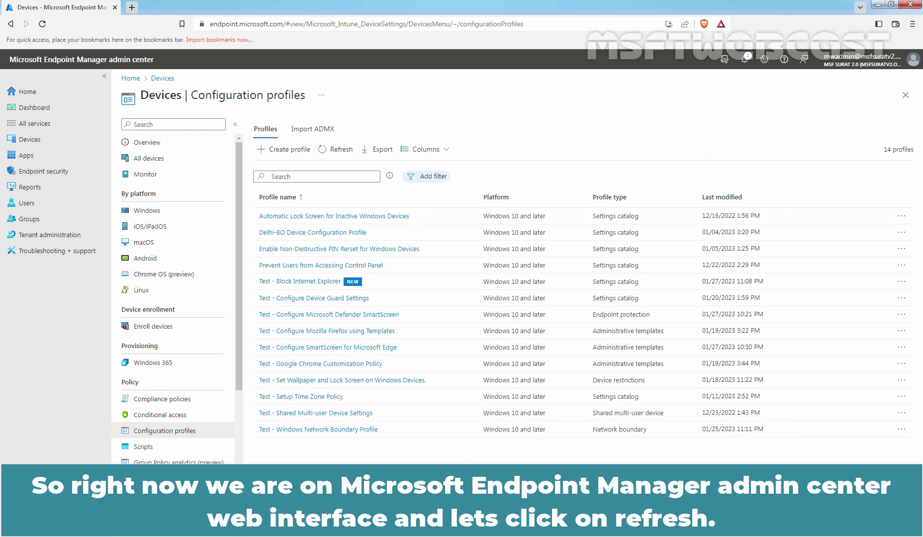
Step: Refresh the configuration profiles list and open the Test - Block Internet Explorer profile
click(341, 152)
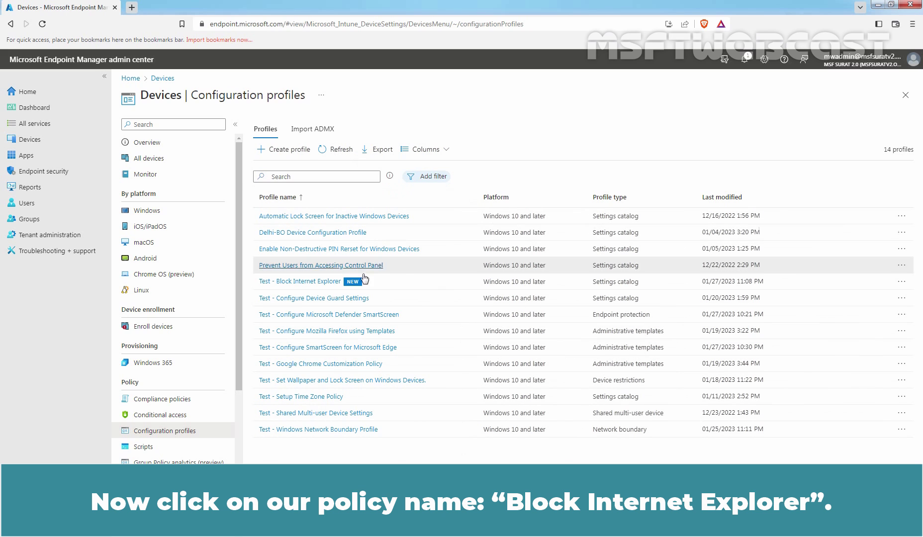
click(324, 281)
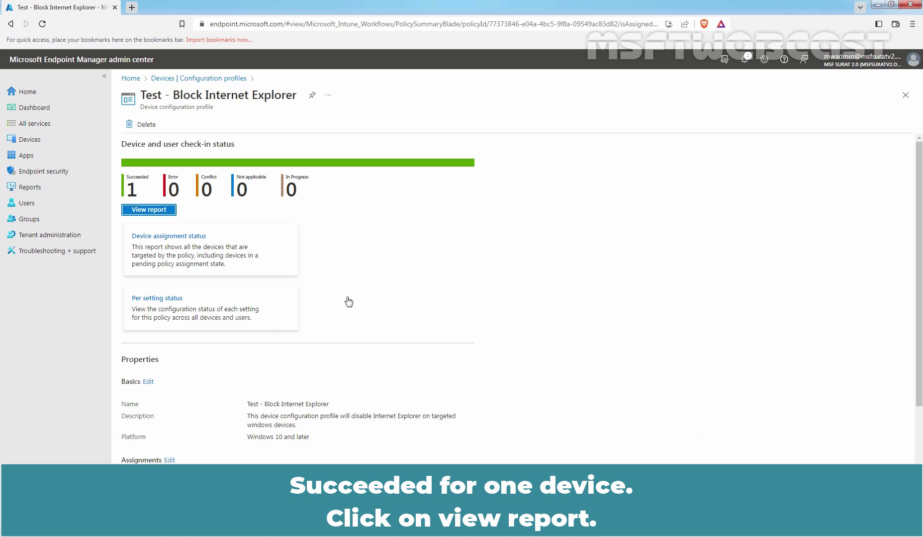
Step: Open the profile's device report and drill into LABWIN10-CLI02's per-setting status
click(149, 211)
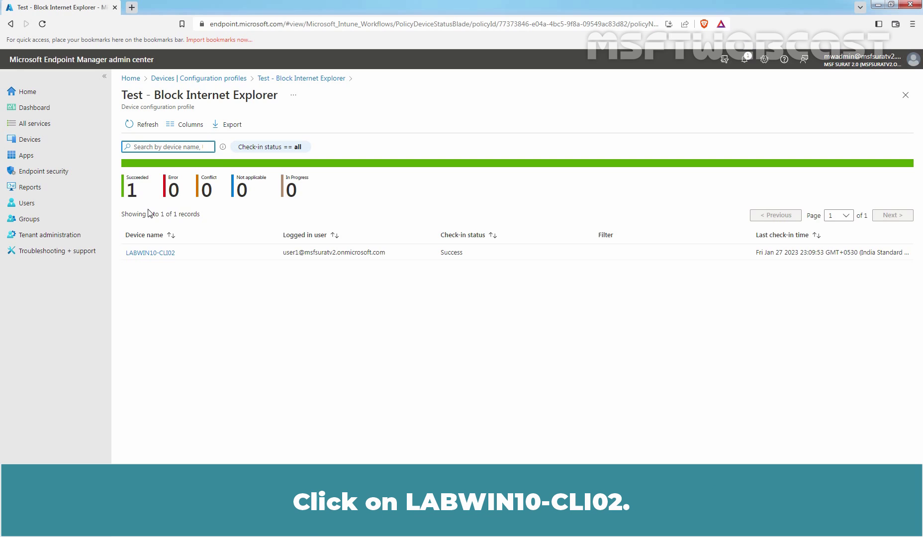
click(151, 254)
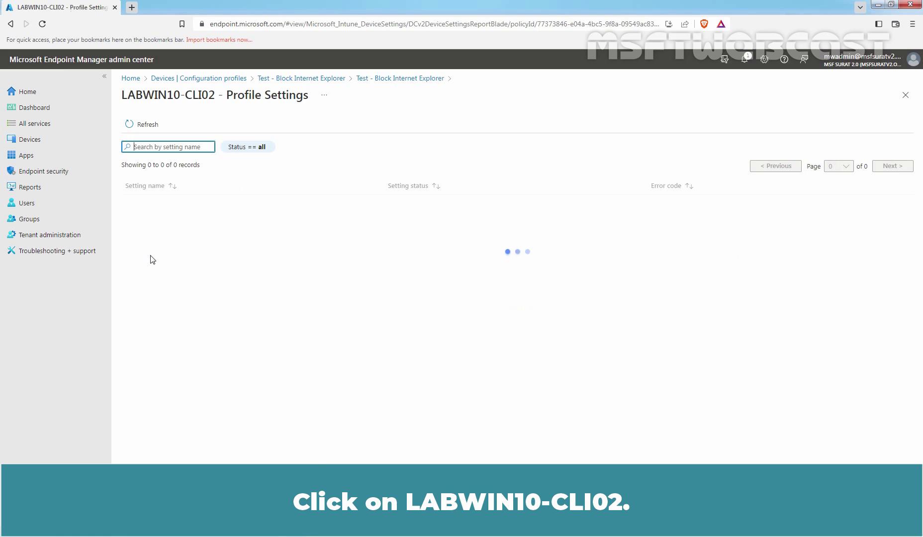